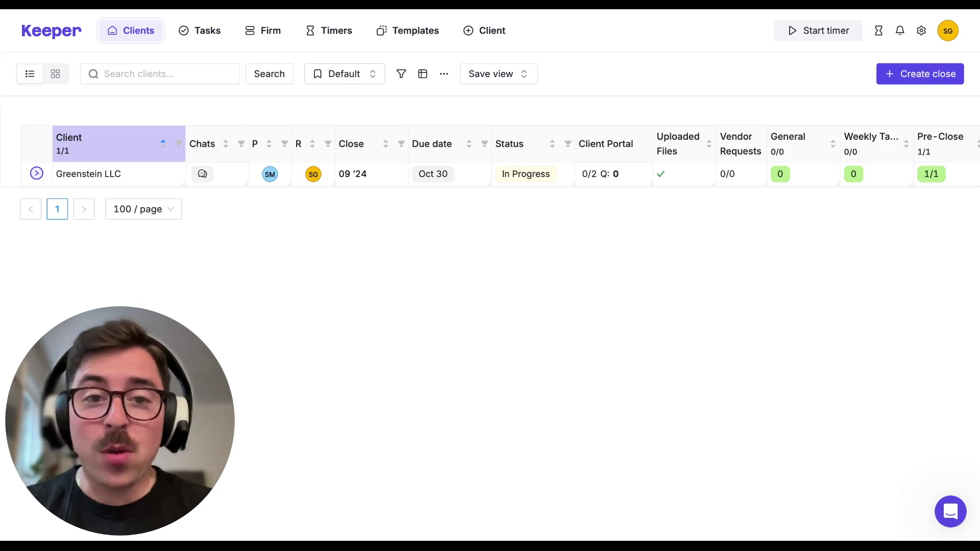
Open Greenstein LLC's Sep '24 checklist and scroll to the Profit and Loss, Balance Sheet and Cash Flows reports.
{"action": "left_click", "coordinate": [944, 508]}
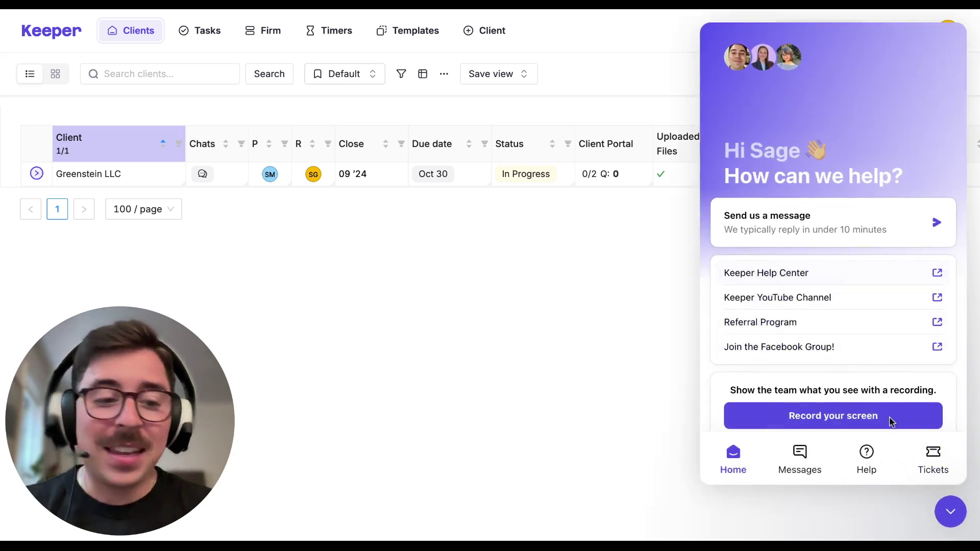
{"action": "left_click", "coordinate": [951, 512]}
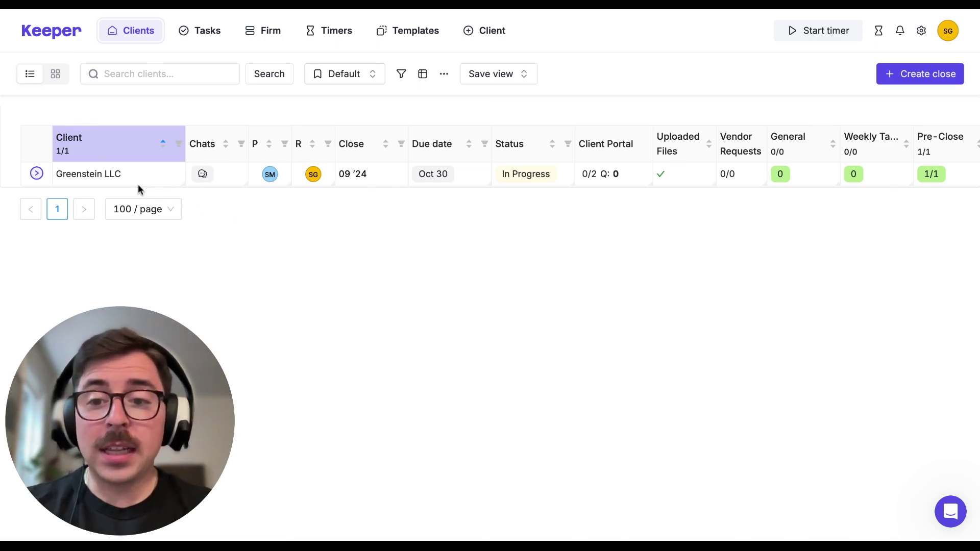
{"action": "left_click", "coordinate": [102, 174]}
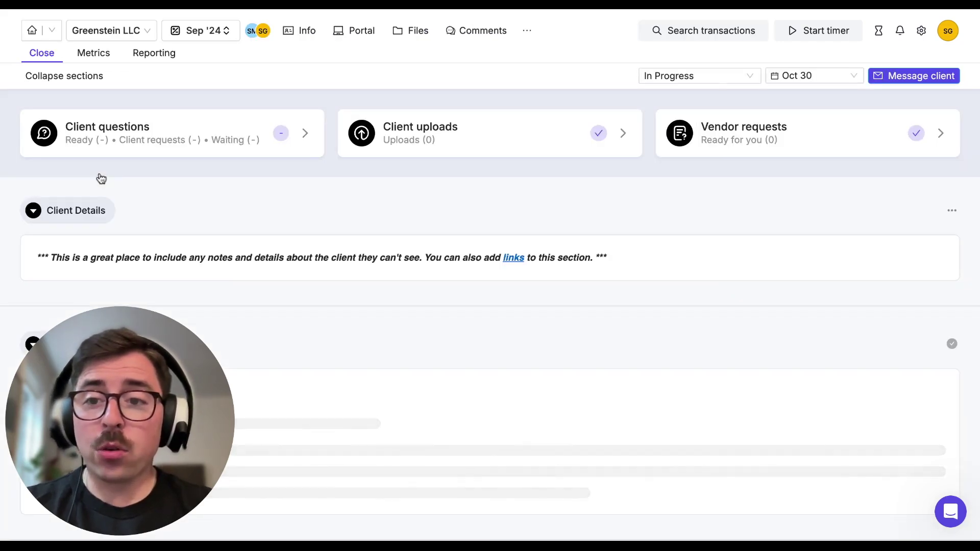
{"action": "scroll", "coordinate": [101, 178], "scroll_direction": "down", "scroll_amount": 20}
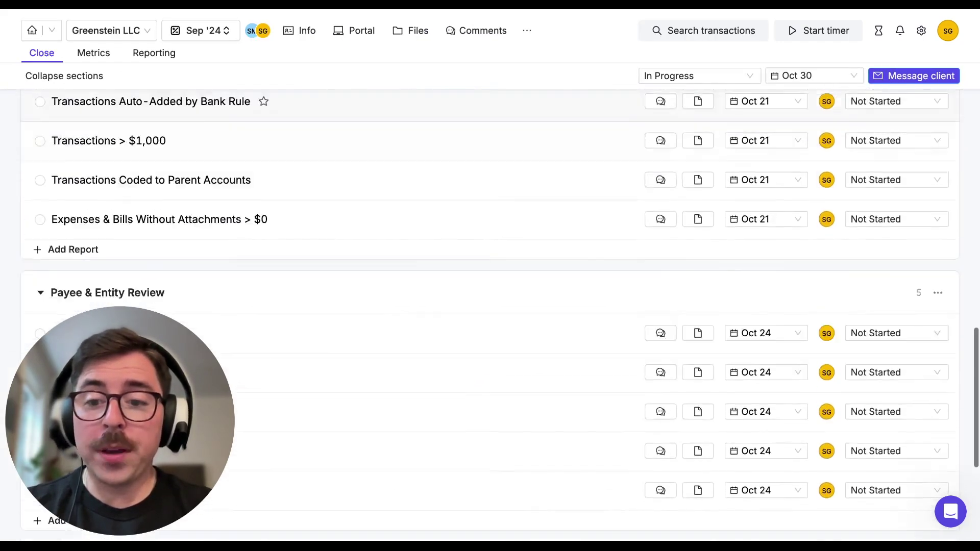
{"action": "scroll", "coordinate": [166, 265], "scroll_direction": "down", "scroll_amount": 5}
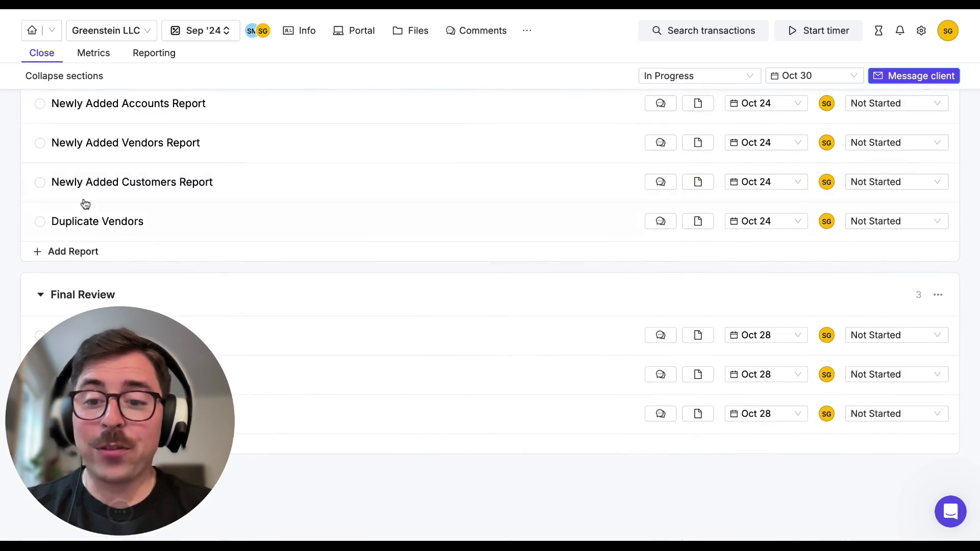
{"action": "left_click_drag", "start_coordinate": [147, 367], "coordinate": [887, 487]}
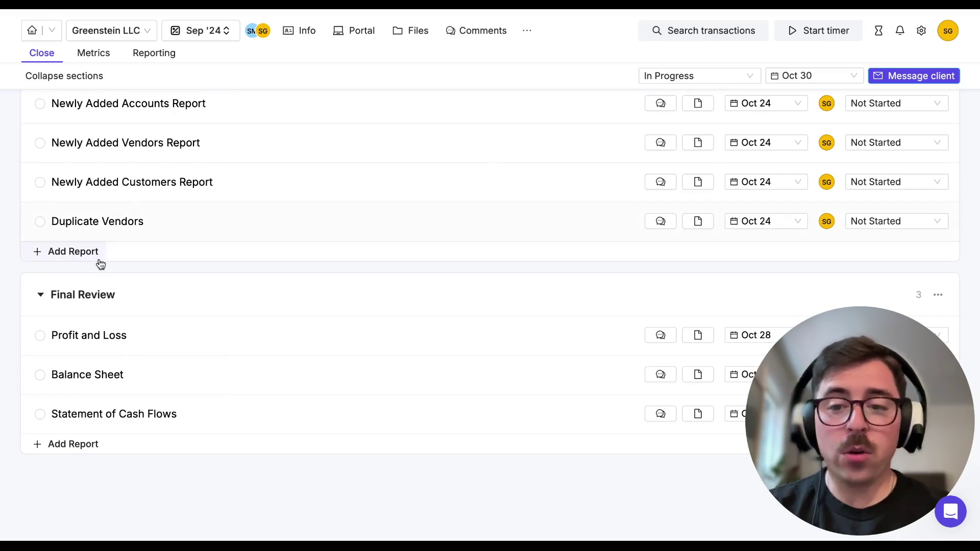
Expand the Profit and Loss report to review Jul–Sep 2024 monthly figures and variances.
{"action": "left_click", "coordinate": [200, 336]}
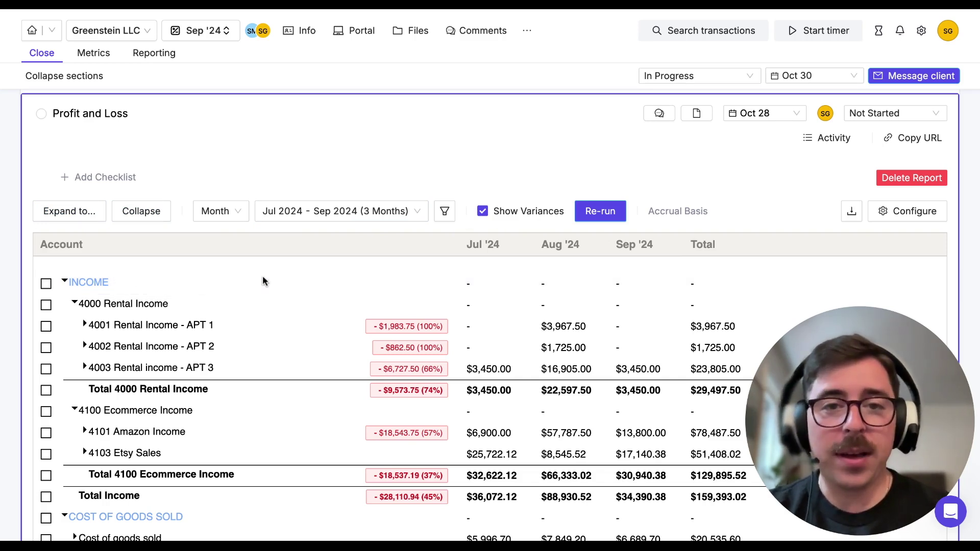
{"action": "scroll", "coordinate": [262, 280], "scroll_direction": "up", "scroll_amount": 1}
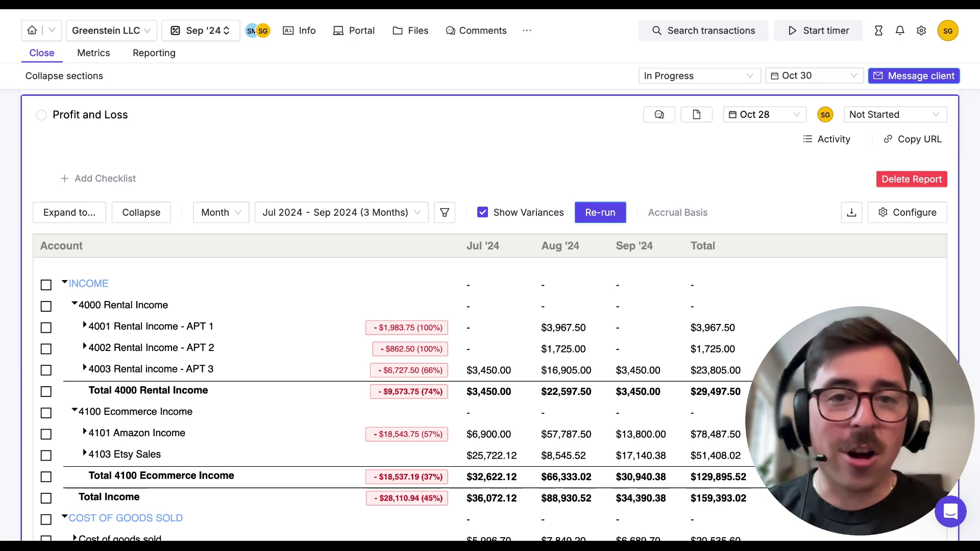
{"action": "scroll", "coordinate": [490, 306], "scroll_direction": "down", "scroll_amount": 1}
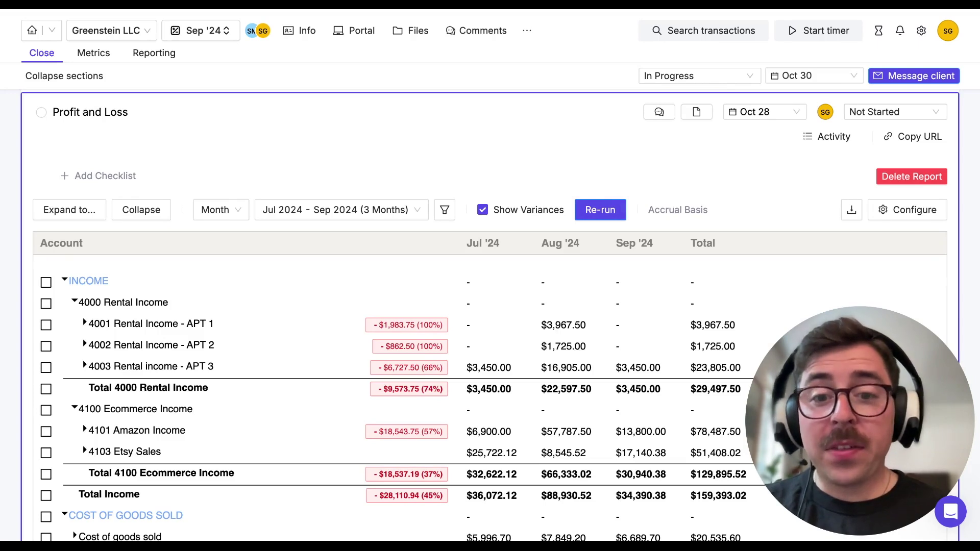
Re-run the Profit and Loss for the Apr 2024 - Sep 2024 (6 Months) range.
{"action": "left_click", "coordinate": [395, 209]}
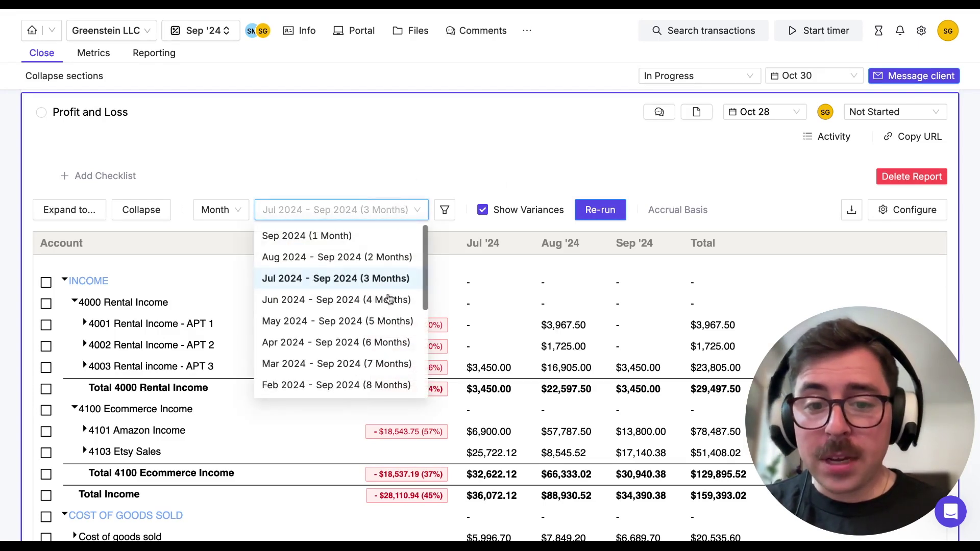
{"action": "left_click", "coordinate": [385, 342]}
{"action": "left_click", "coordinate": [605, 214]}
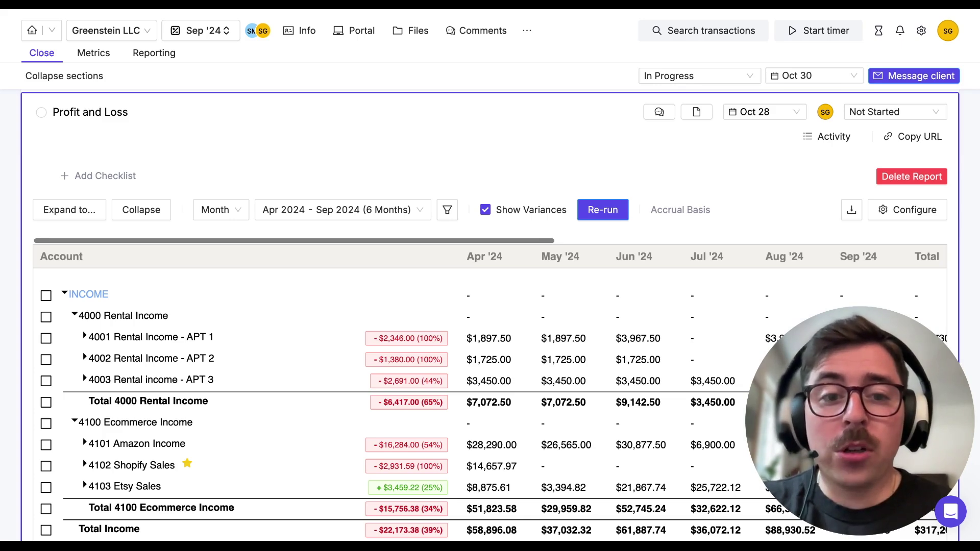
Break 6015 Meals out by payee, revealing a $71.11 [No Payee] amount in April.
{"action": "scroll", "coordinate": [204, 355], "scroll_direction": "down", "scroll_amount": 10}
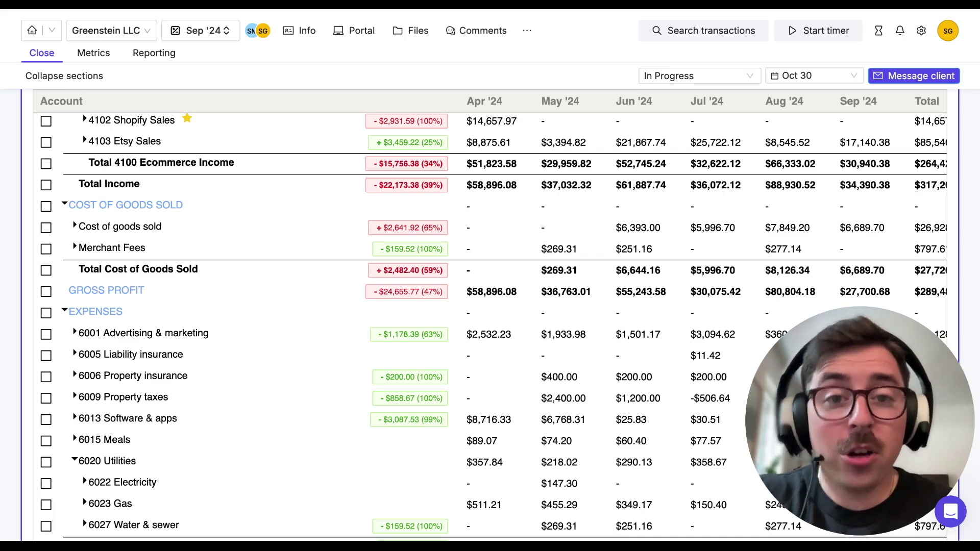
{"action": "scroll", "coordinate": [83, 519], "scroll_direction": "up", "scroll_amount": 10}
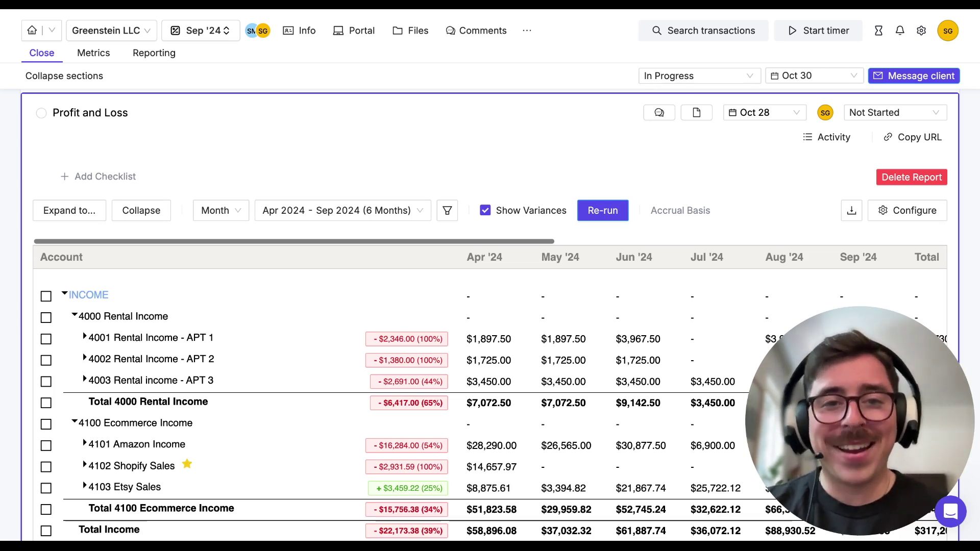
{"action": "scroll", "coordinate": [490, 316], "scroll_direction": "up", "scroll_amount": 1}
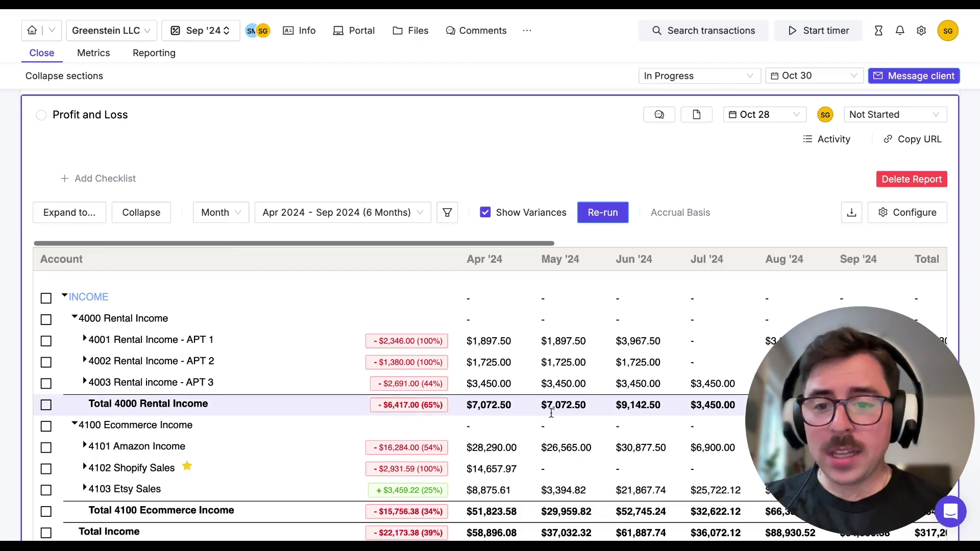
{"action": "scroll", "coordinate": [551, 412], "scroll_direction": "down", "scroll_amount": 10}
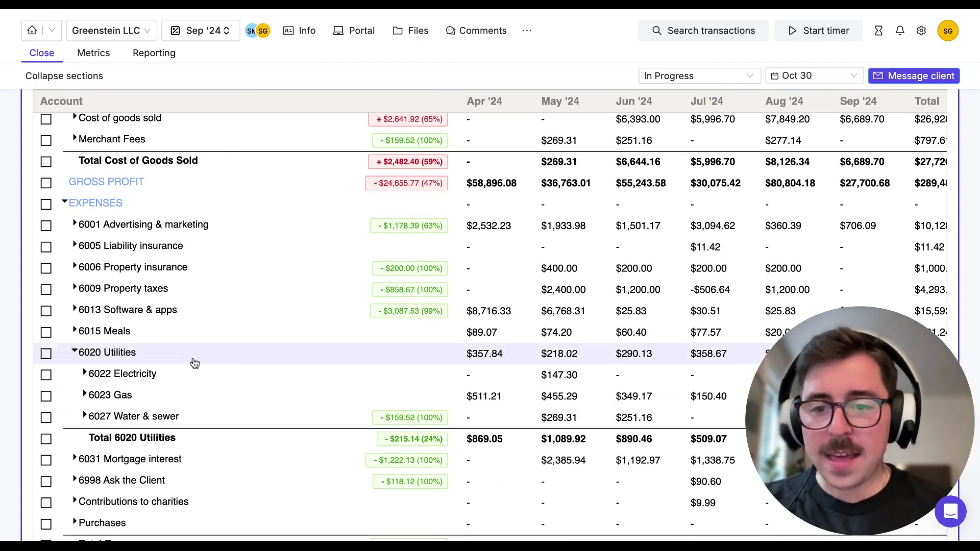
{"action": "left_click", "coordinate": [110, 336]}
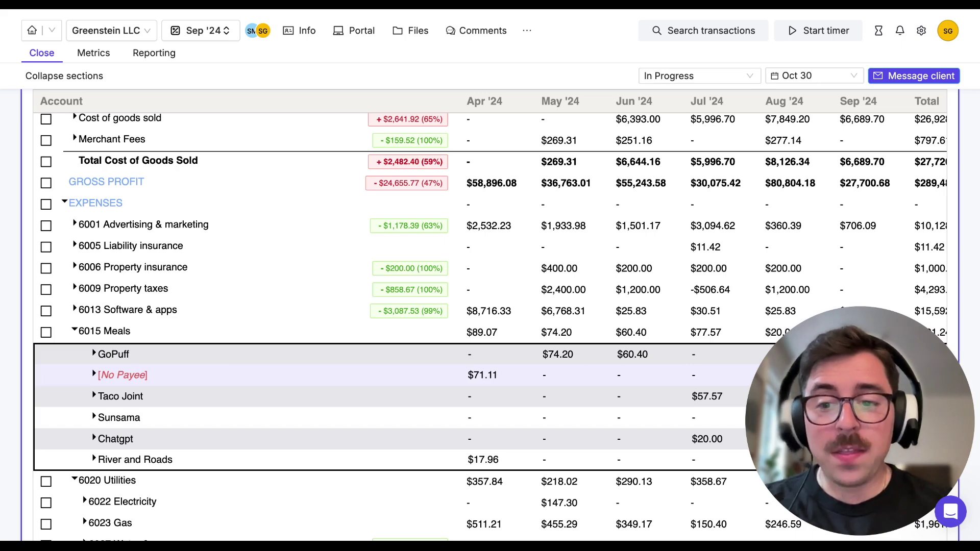
Set the vendor of the Apr 14, 2024 $71.11 GOPUFF Meals transaction to GoPuff.
{"action": "left_click", "coordinate": [482, 375]}
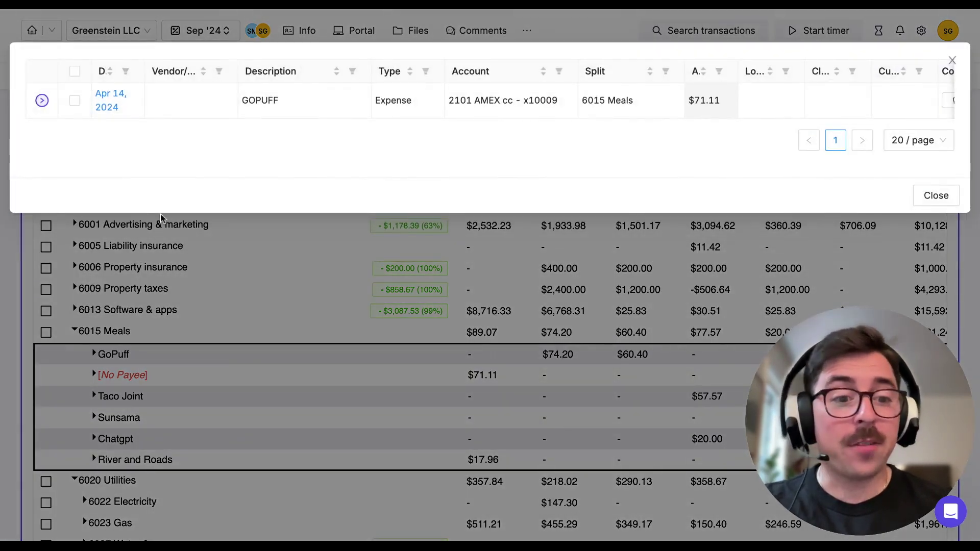
{"action": "left_click", "coordinate": [269, 102]}
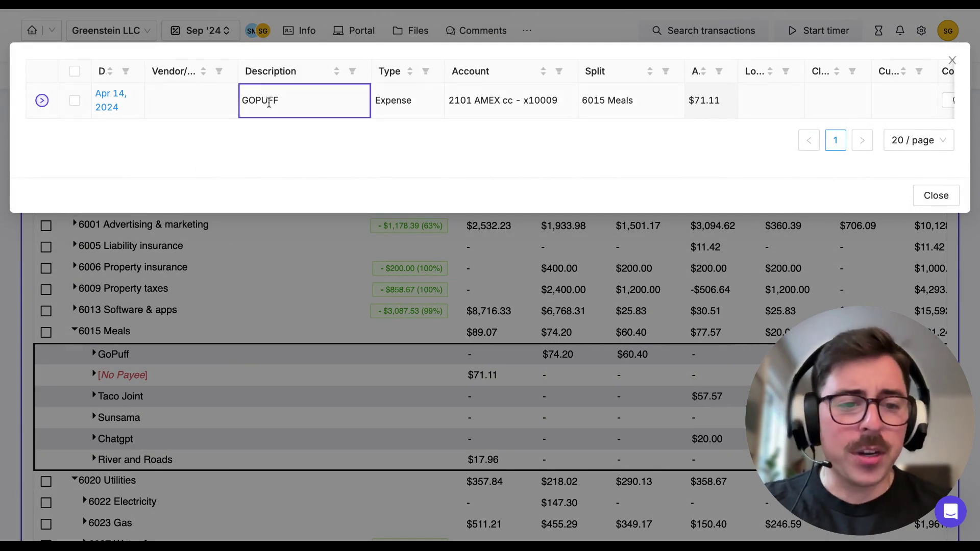
{"action": "left_click", "coordinate": [216, 104]}
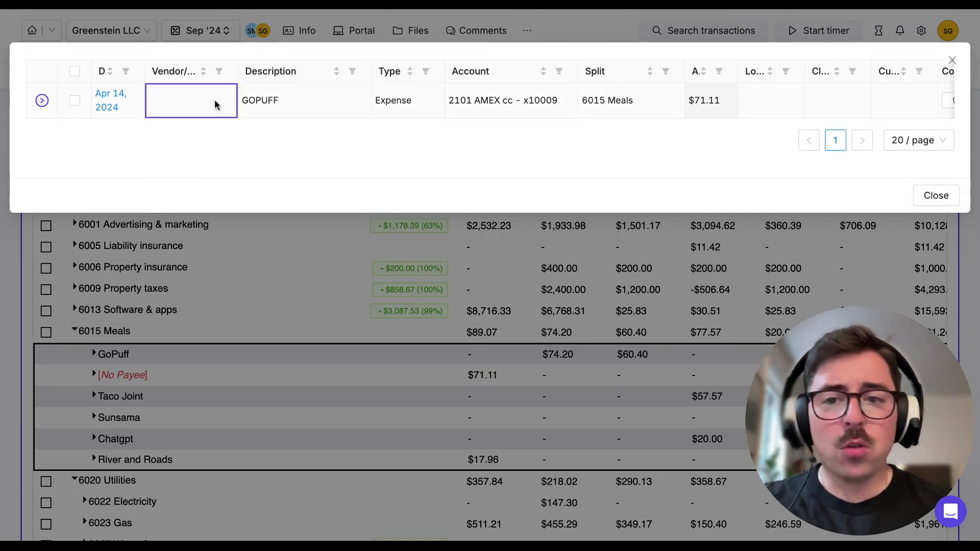
{"action": "left_click", "coordinate": [187, 106]}
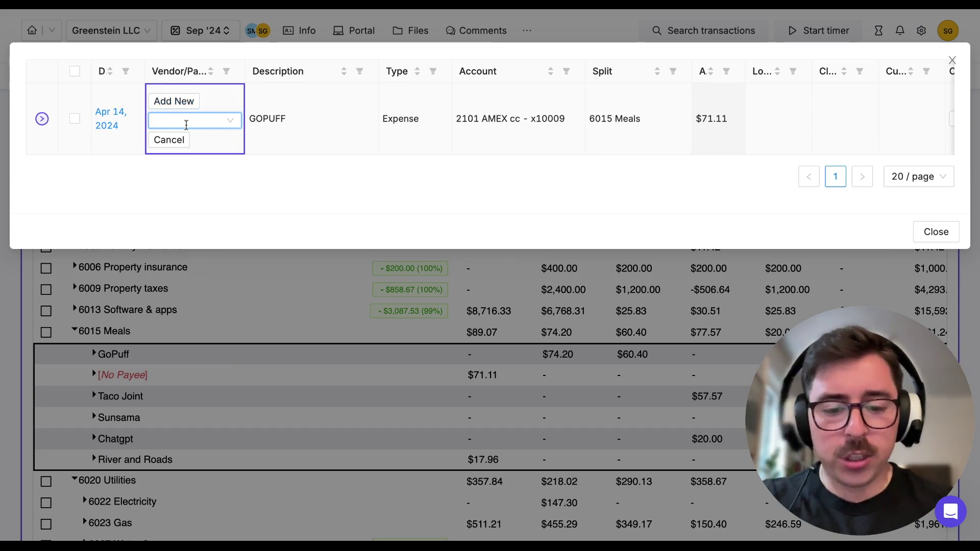
{"action": "type", "text": "gopuff"}
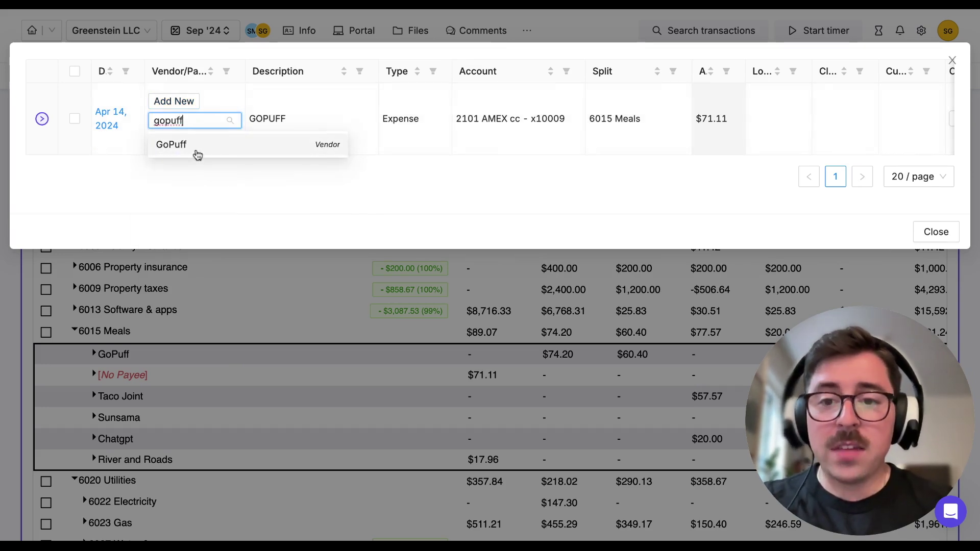
{"action": "left_click", "coordinate": [197, 153]}
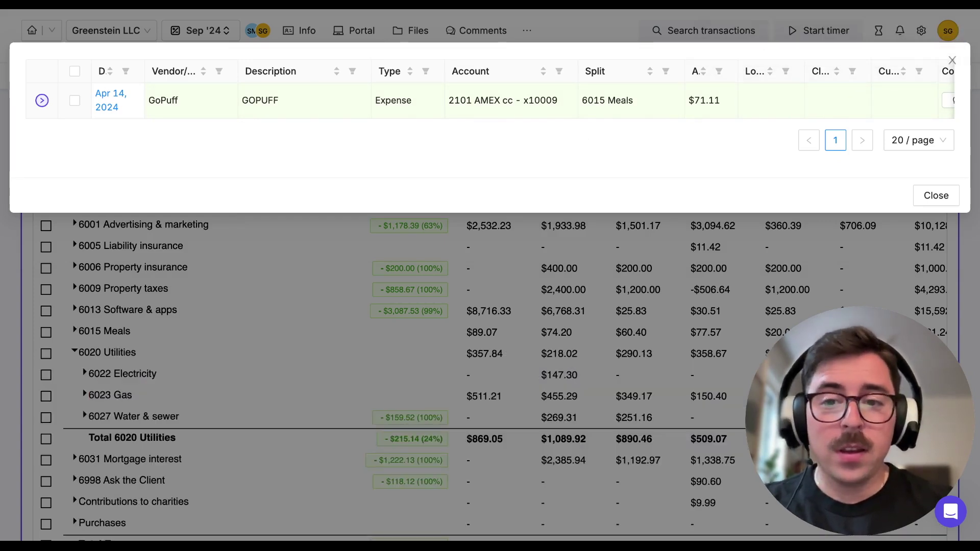
{"action": "left_click", "coordinate": [918, 195]}
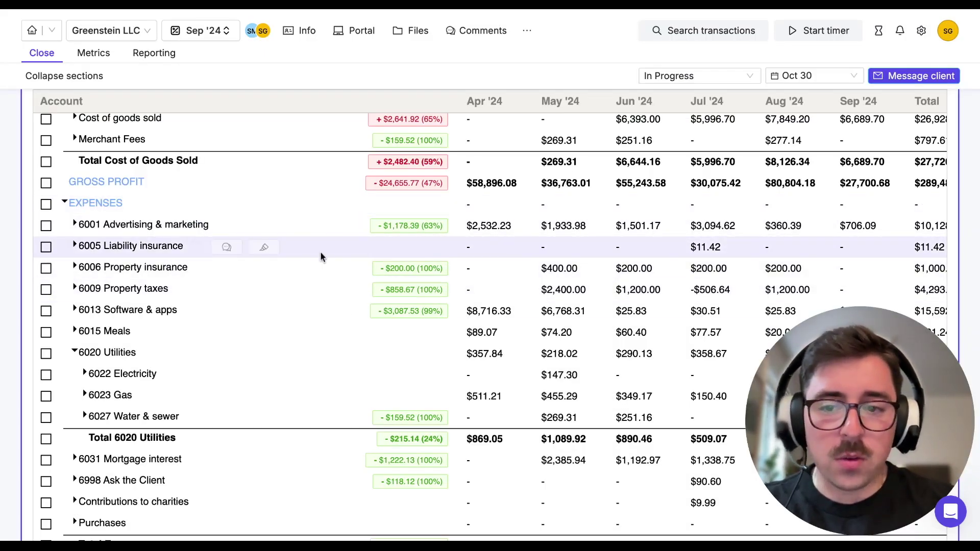
Change the Aug 31 Property insurance check's payee from Etsy to Rocket Mortgage, then expand 6013 Software & apps.
{"action": "left_click", "coordinate": [160, 273]}
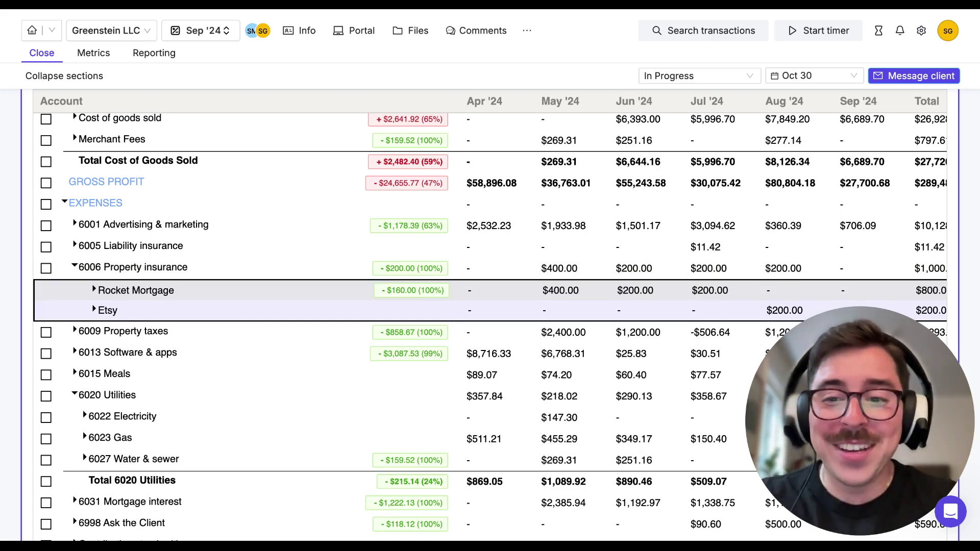
{"action": "left_click", "coordinate": [784, 311]}
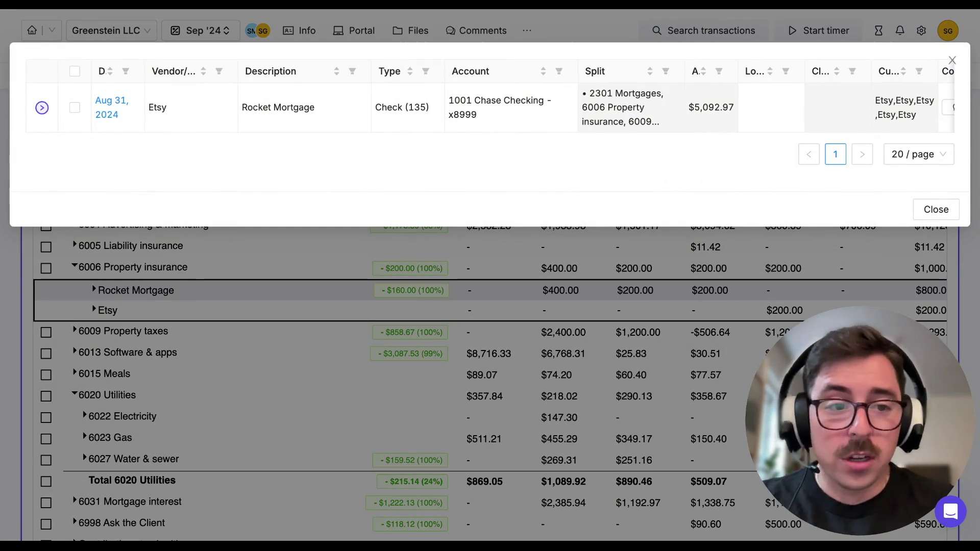
{"action": "left_click", "coordinate": [173, 109]}
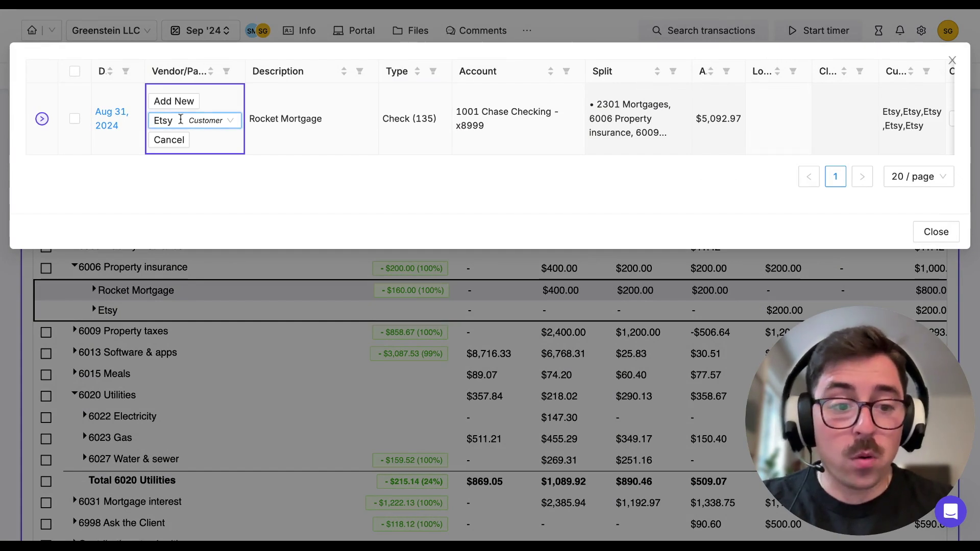
{"action": "left_click", "coordinate": [185, 122]}
{"action": "type", "text": "rocket"}
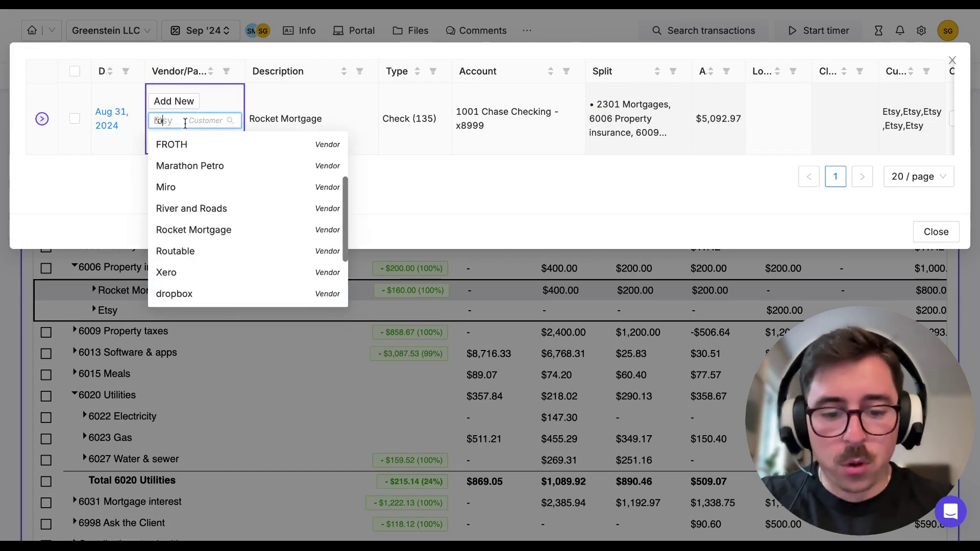
{"action": "left_click", "coordinate": [210, 145]}
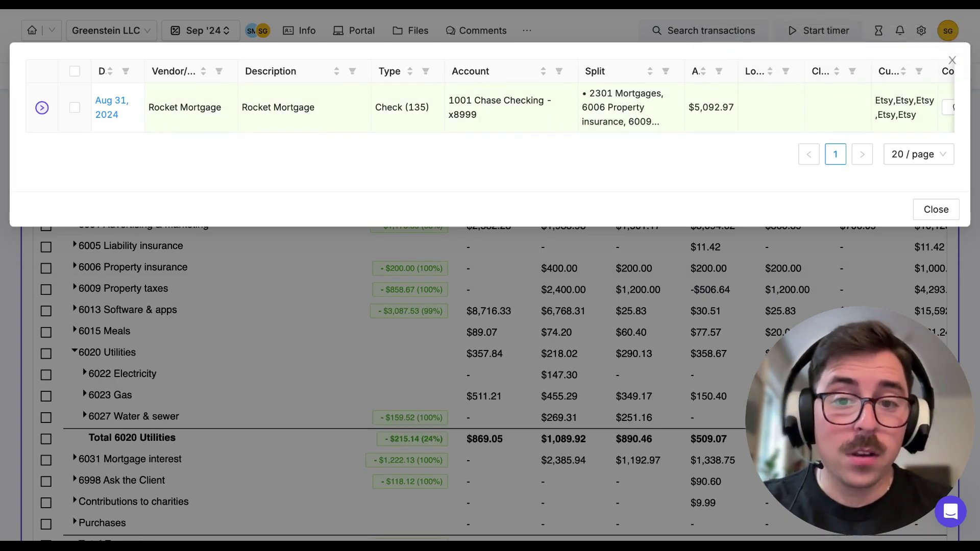
{"action": "left_click", "coordinate": [927, 208]}
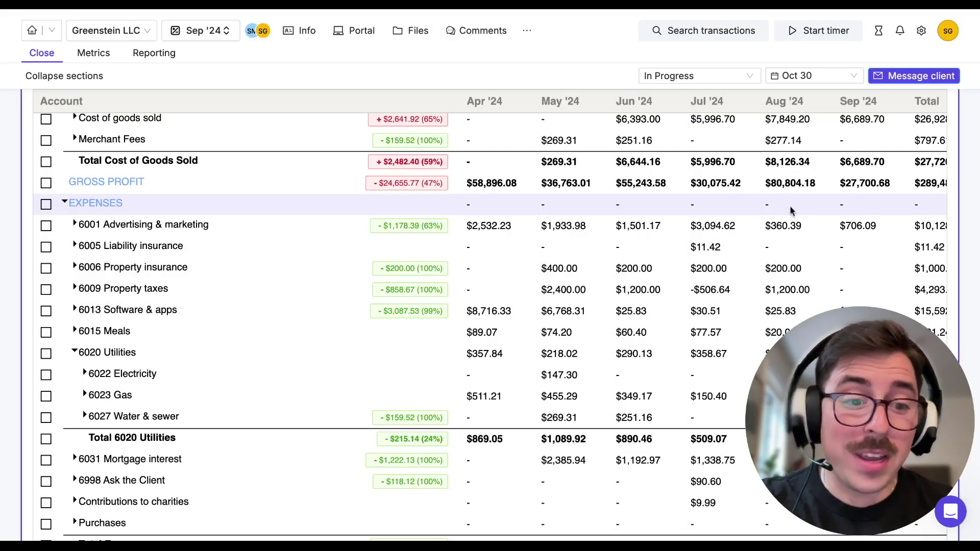
{"action": "mouse_move", "coordinate": [213, 291]}
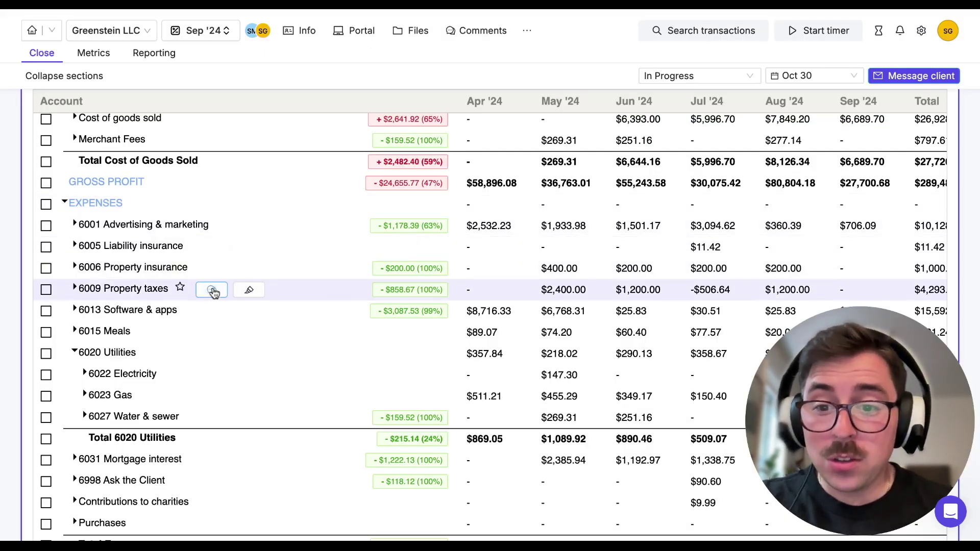
{"action": "left_click", "coordinate": [134, 316]}
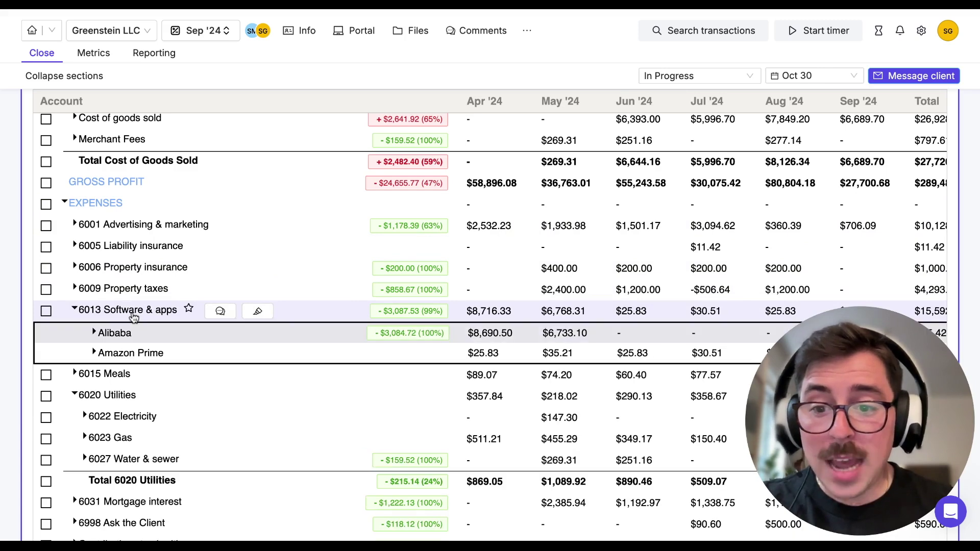
Open the seven Alibaba transactions, keep their split on 6013 Software & apps, and view similar history.
{"action": "left_click", "coordinate": [120, 337]}
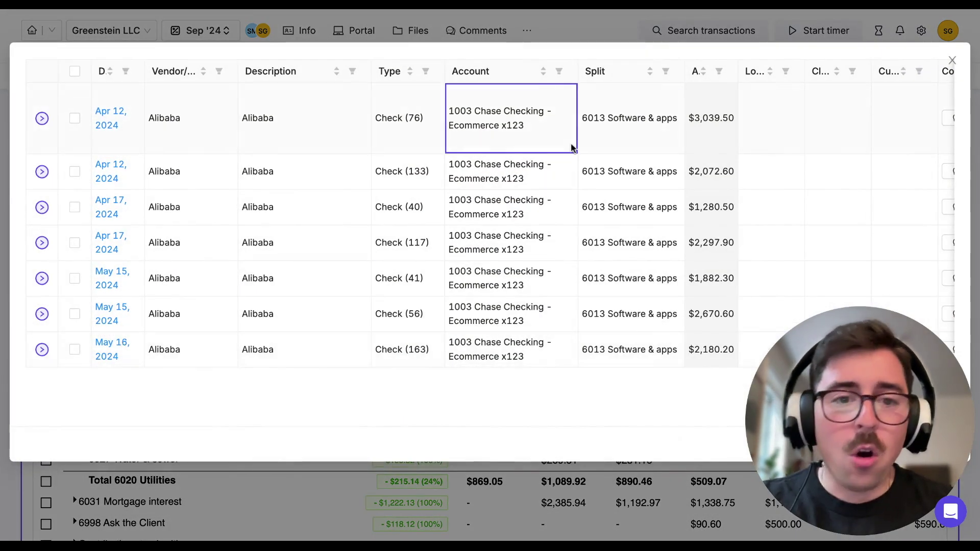
{"action": "left_click", "coordinate": [631, 135]}
{"action": "left_click", "coordinate": [656, 121]}
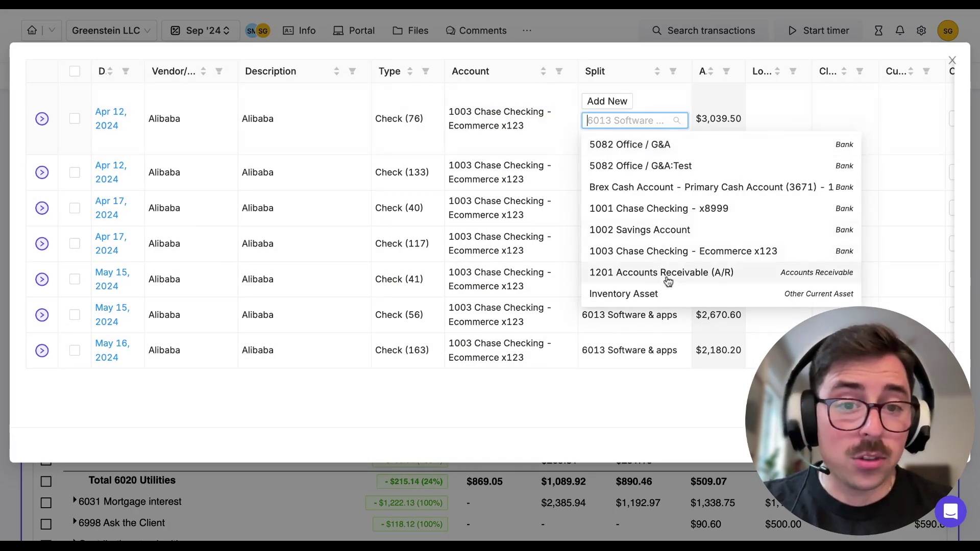
{"action": "left_click", "coordinate": [655, 121]}
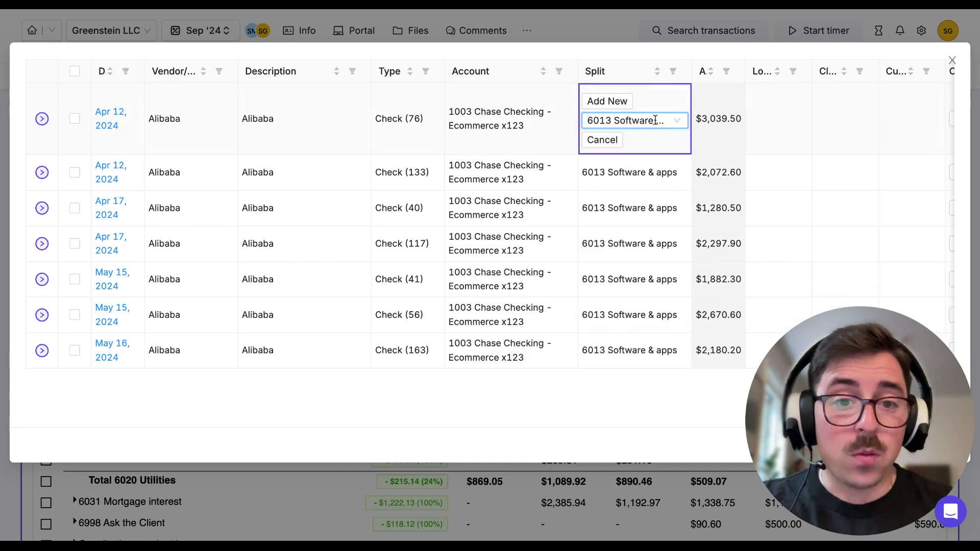
{"action": "left_click", "coordinate": [618, 143]}
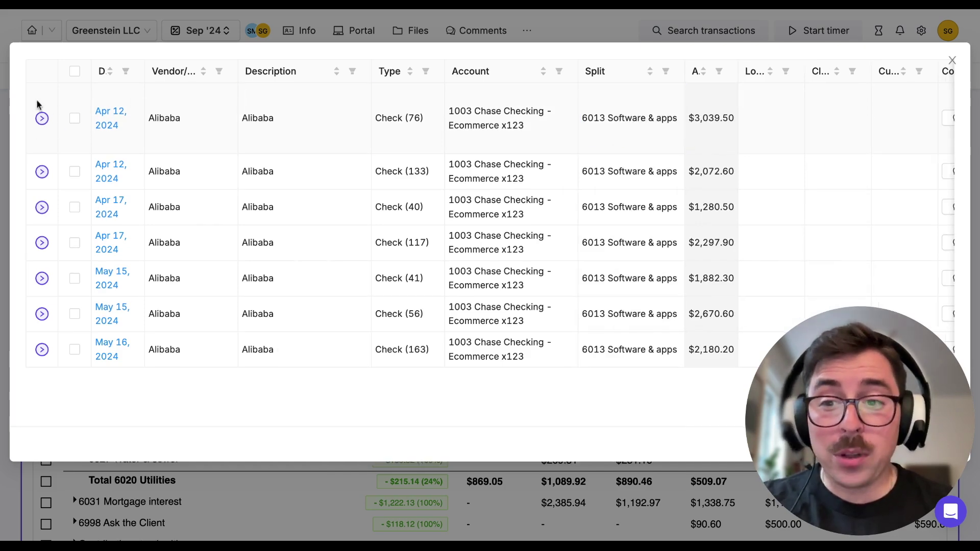
{"action": "left_click", "coordinate": [42, 120]}
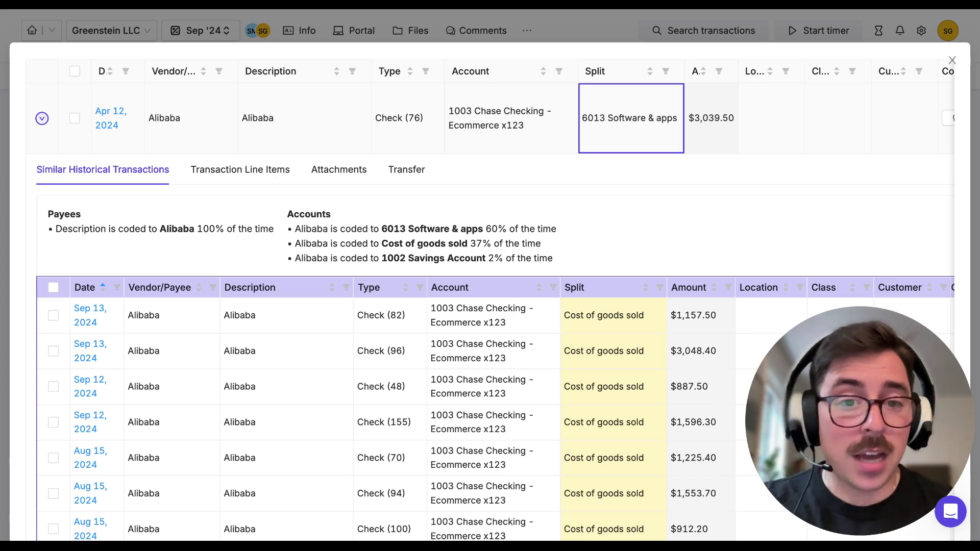
{"action": "key", "text": "Return"}
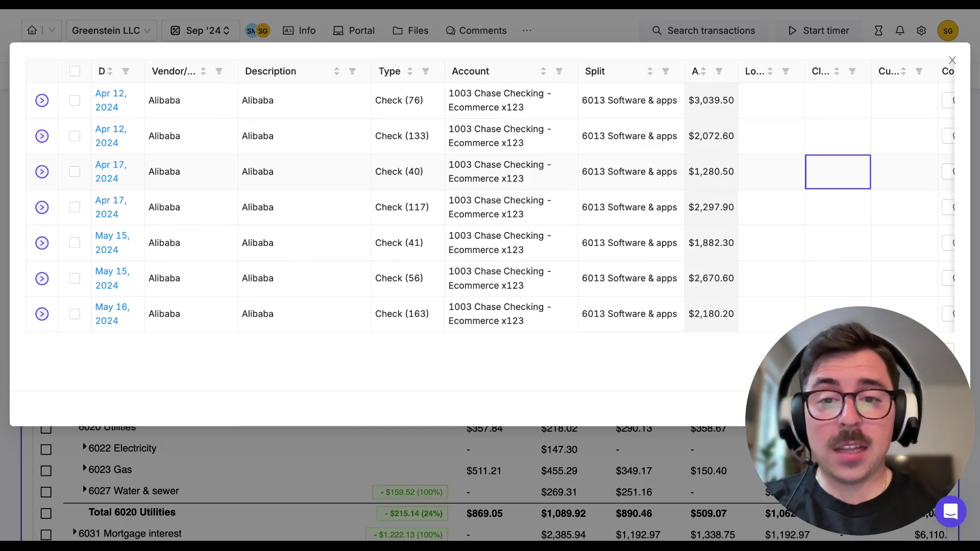
{"action": "left_click", "coordinate": [883, 115]}
Post a Receipt? question to the Client Portal for the Apr 12 $3,039.50 Alibaba transaction.
{"action": "scroll", "coordinate": [883, 117], "scroll_direction": "right", "scroll_amount": 3}
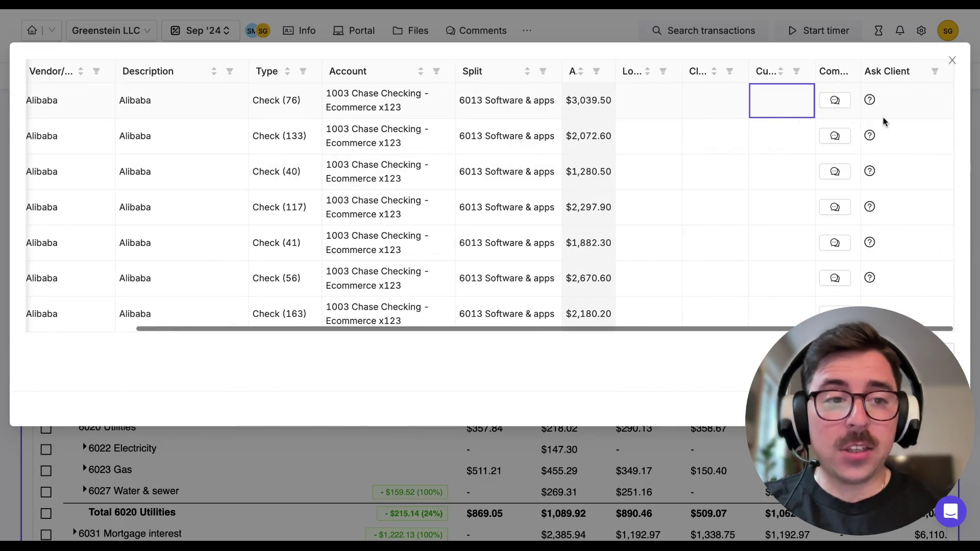
{"action": "left_click", "coordinate": [886, 113]}
{"action": "left_click", "coordinate": [893, 113]}
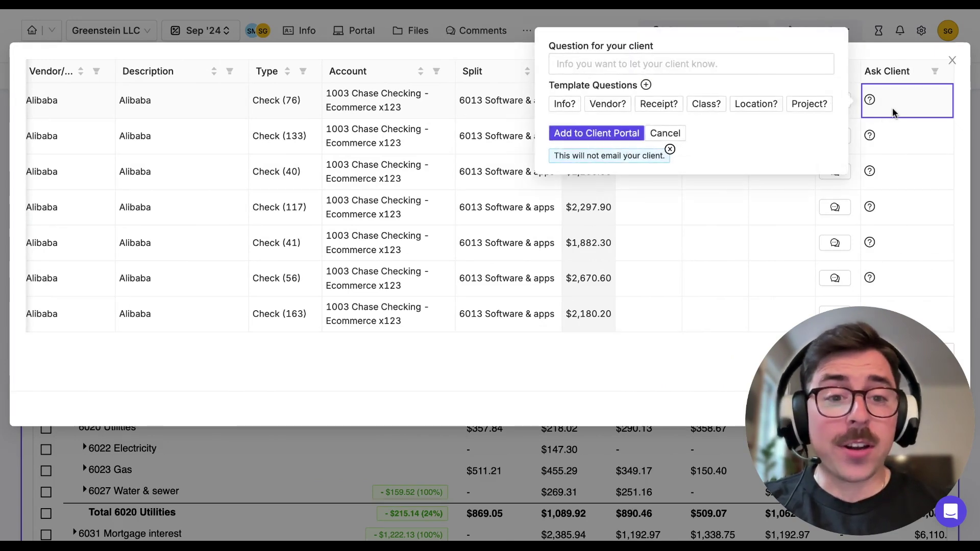
{"action": "left_click", "coordinate": [709, 67]}
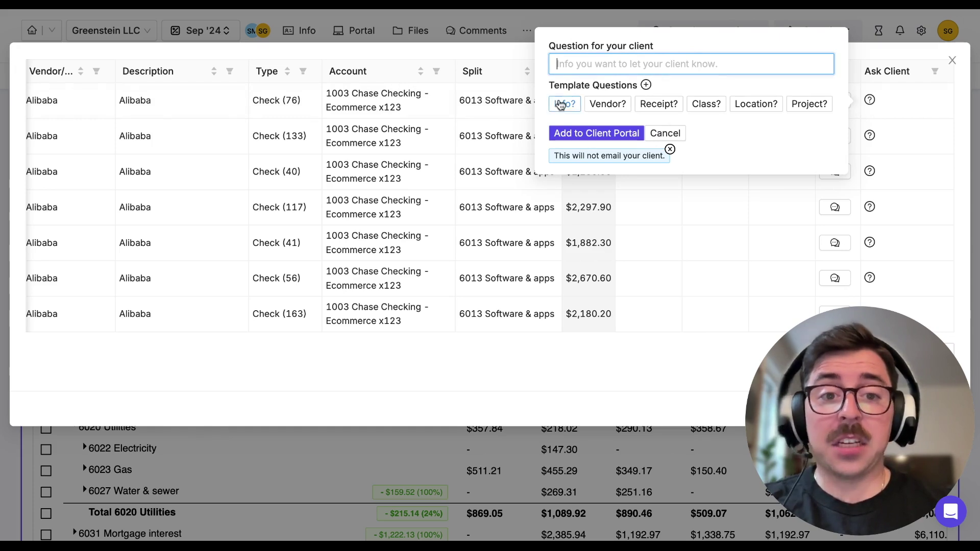
{"action": "left_click", "coordinate": [659, 104]}
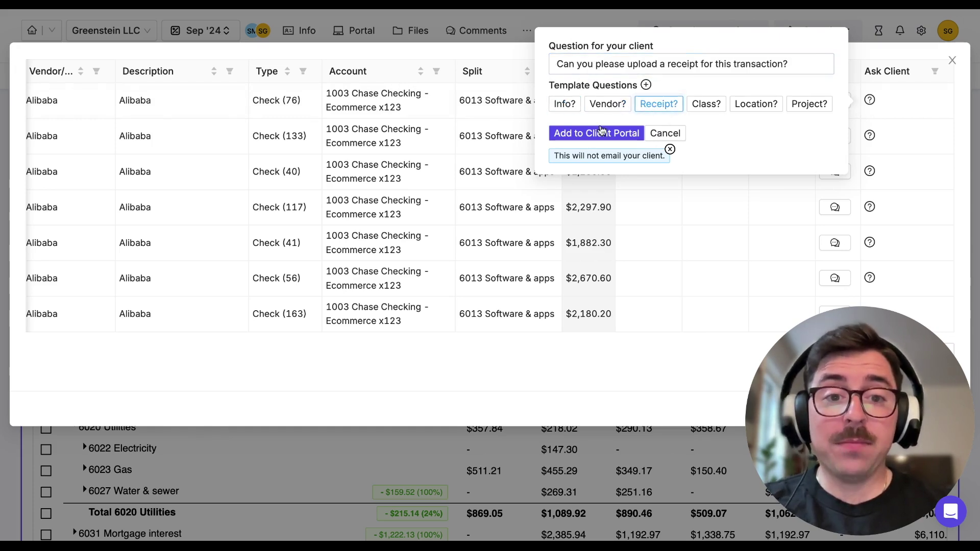
{"action": "left_click", "coordinate": [600, 134]}
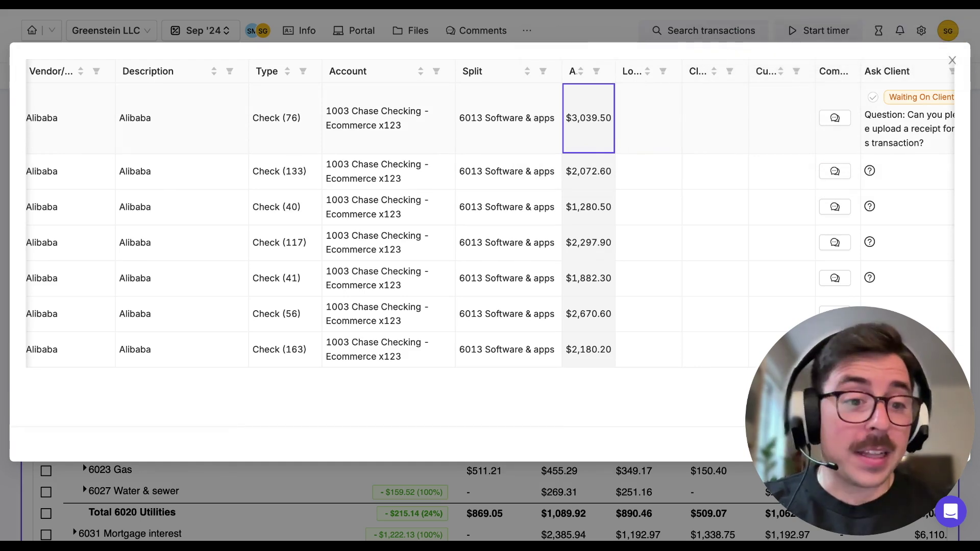
{"action": "key", "text": "Right"}
{"action": "left_click", "coordinate": [649, 170]}
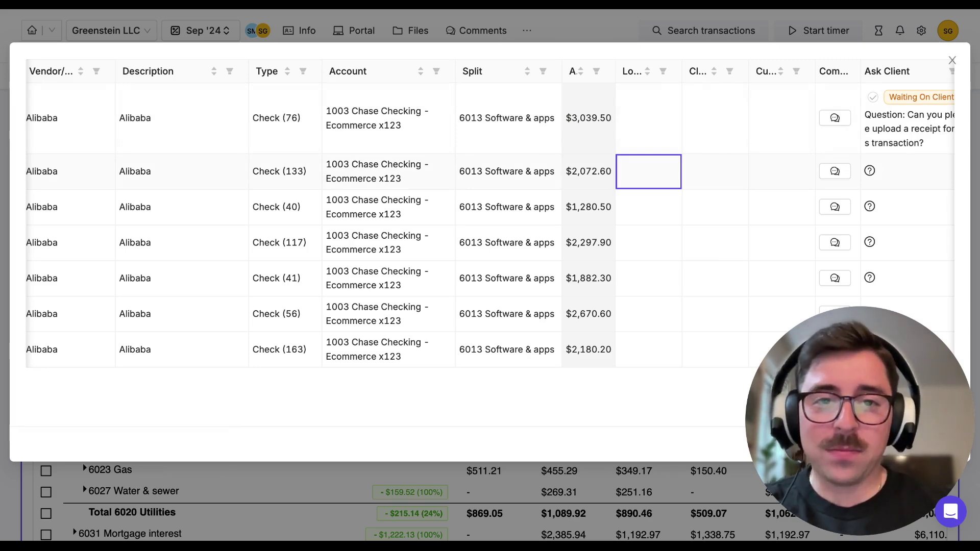
{"action": "left_click", "coordinate": [952, 60]}
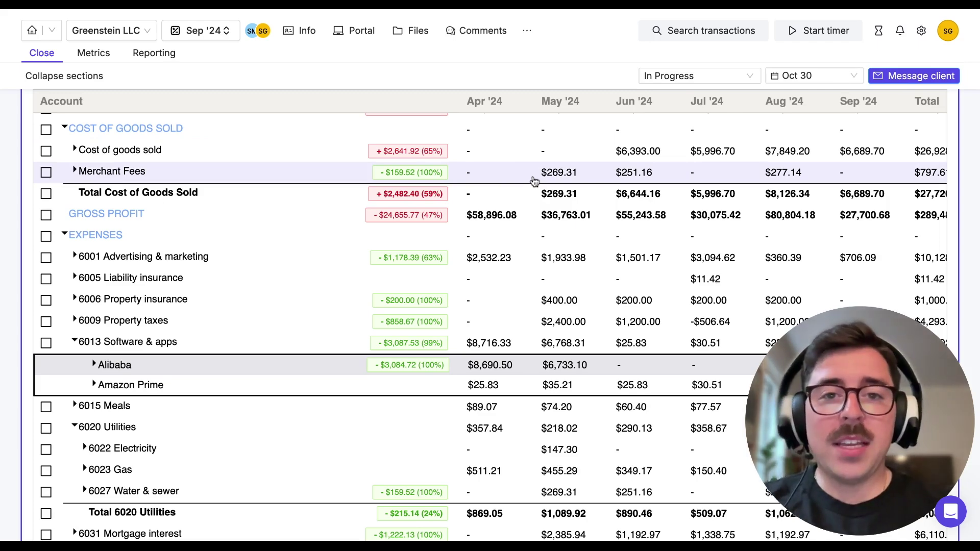
Expand Merchant Fees to show its Shopify fees sub-row and open its comment thread.
{"action": "scroll", "coordinate": [770, 245], "scroll_direction": "down", "scroll_amount": 8}
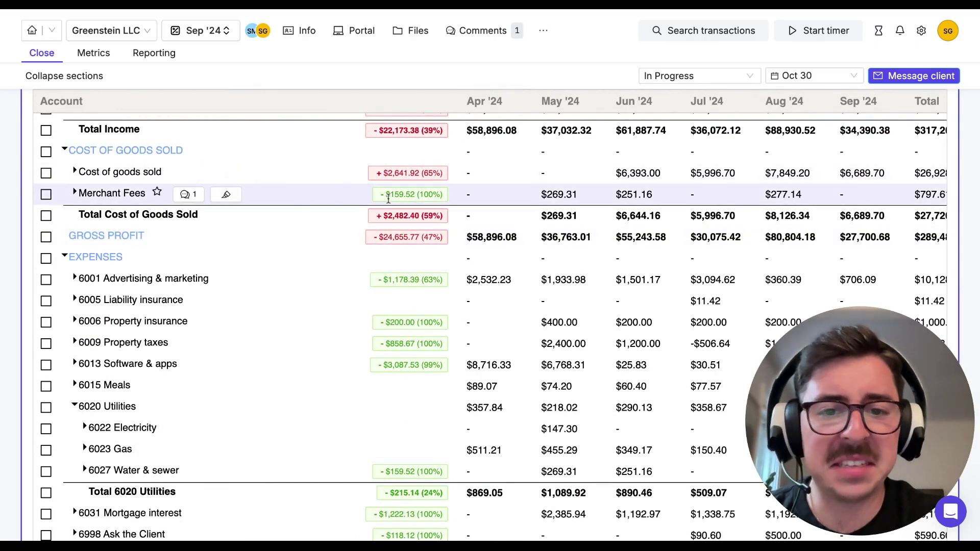
{"action": "left_click", "coordinate": [104, 197]}
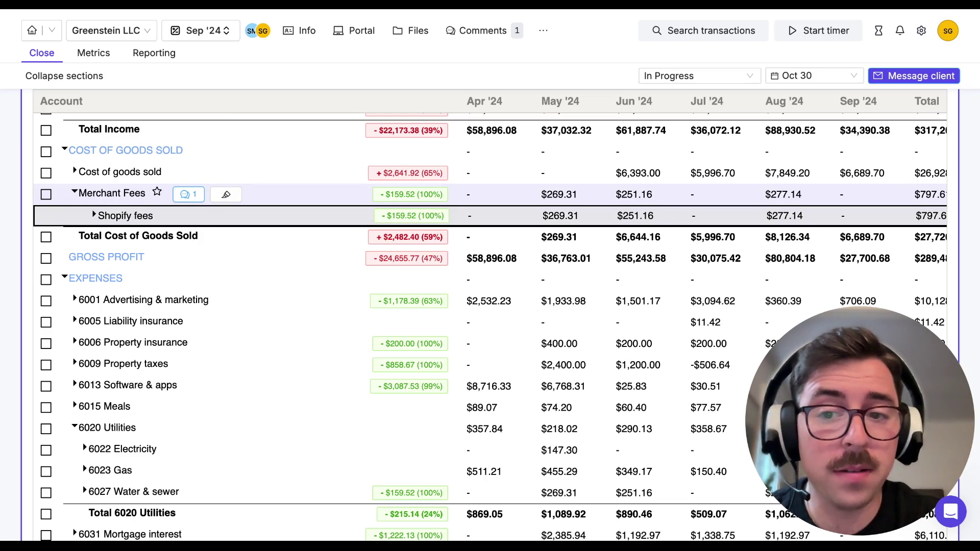
{"action": "left_click", "coordinate": [188, 194]}
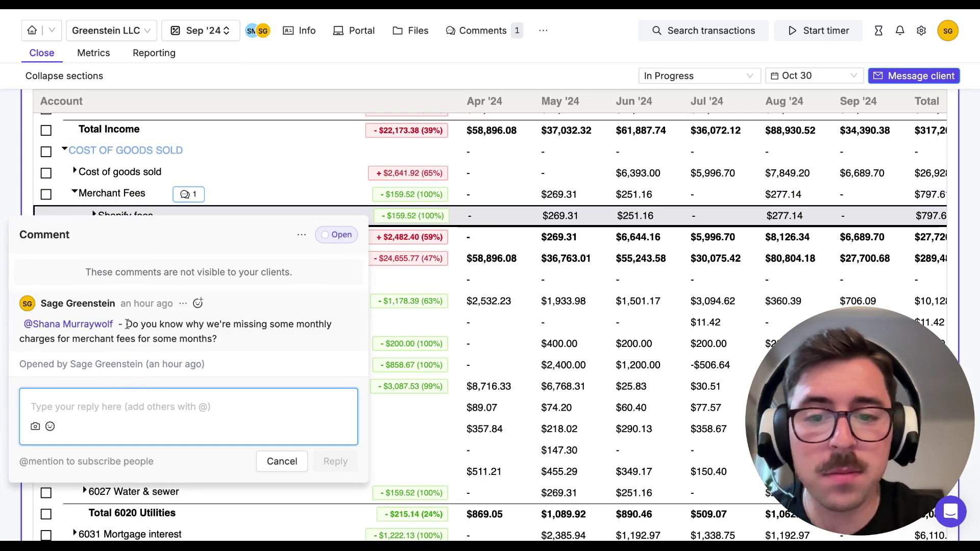
{"action": "left_click_drag", "start_coordinate": [125, 324], "coordinate": [223, 345]}
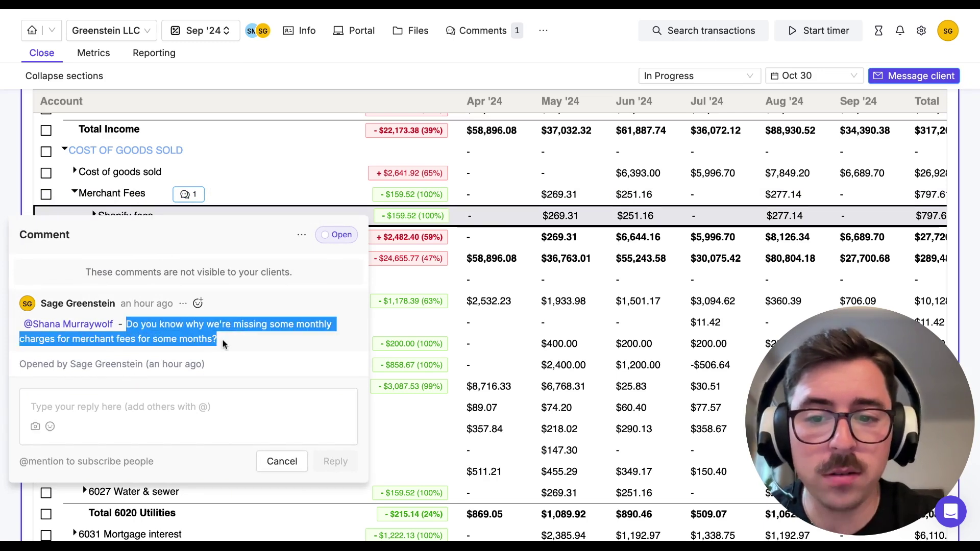
{"action": "left_click", "coordinate": [278, 462]}
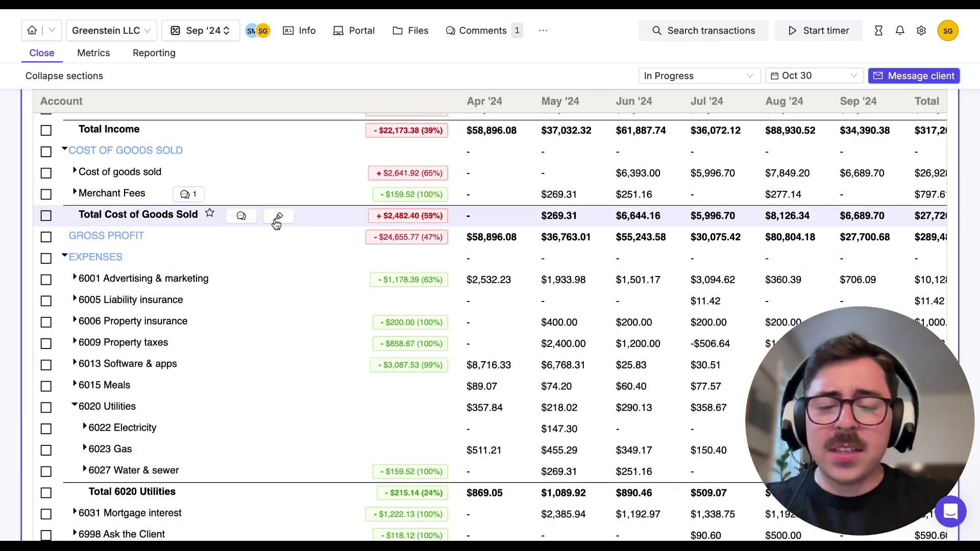
Scroll back up to Final Review and collapse the Profit and Loss report.
{"action": "scroll", "coordinate": [276, 225], "scroll_direction": "up", "scroll_amount": 5}
{"action": "scroll", "coordinate": [276, 225], "scroll_direction": "up", "scroll_amount": 5}
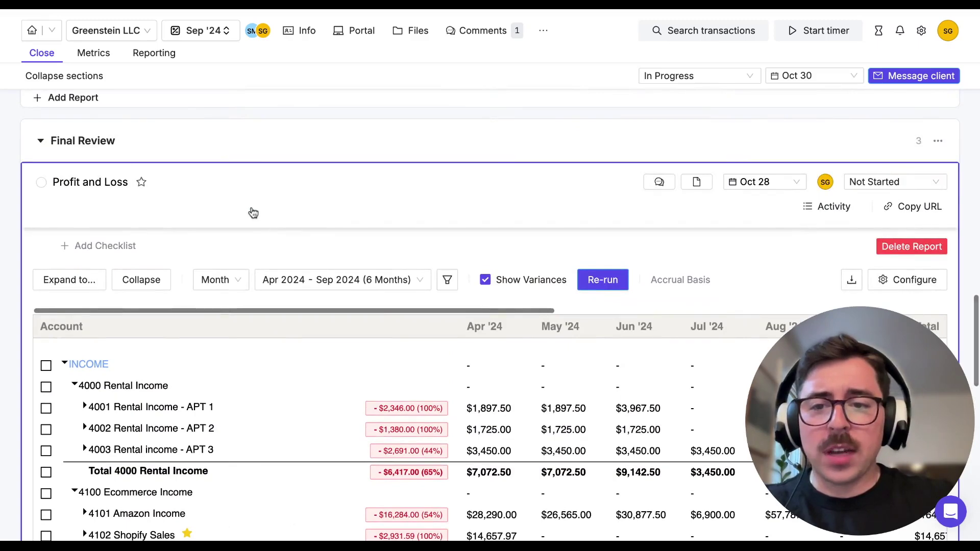
{"action": "left_click", "coordinate": [208, 190]}
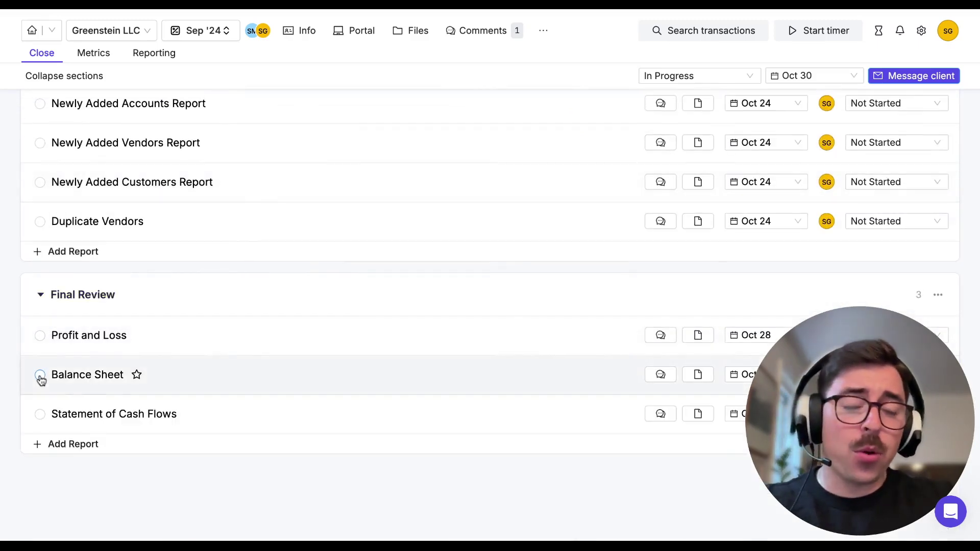
{"action": "left_click", "coordinate": [39, 375]}
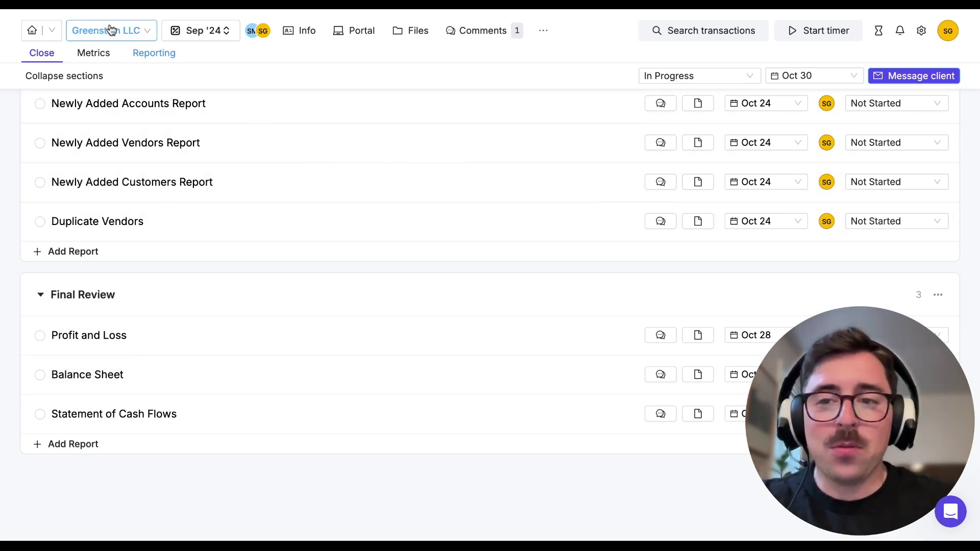
Go back to the Clients list, where Greenstein LLC's 09 '24 close is In Progress, due Oct 30.
{"action": "left_click", "coordinate": [32, 30]}
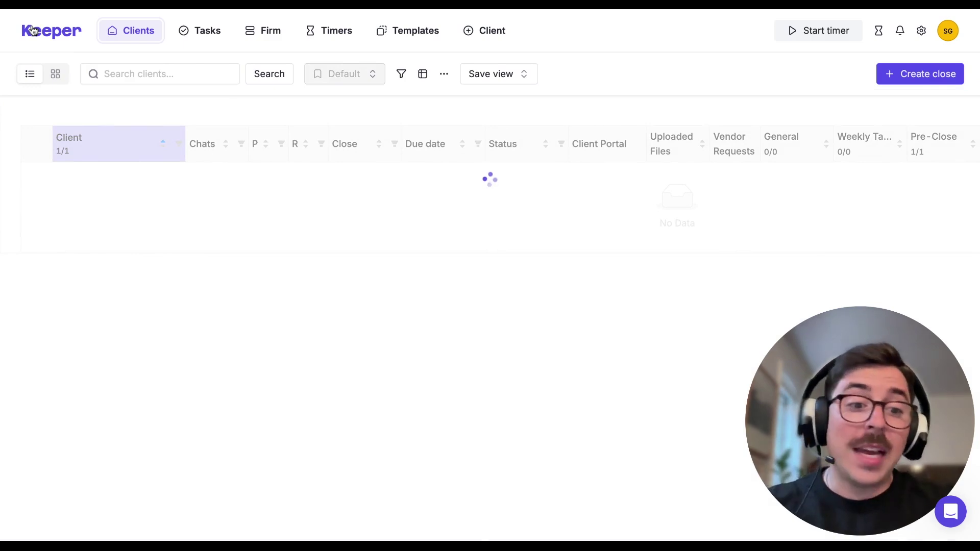